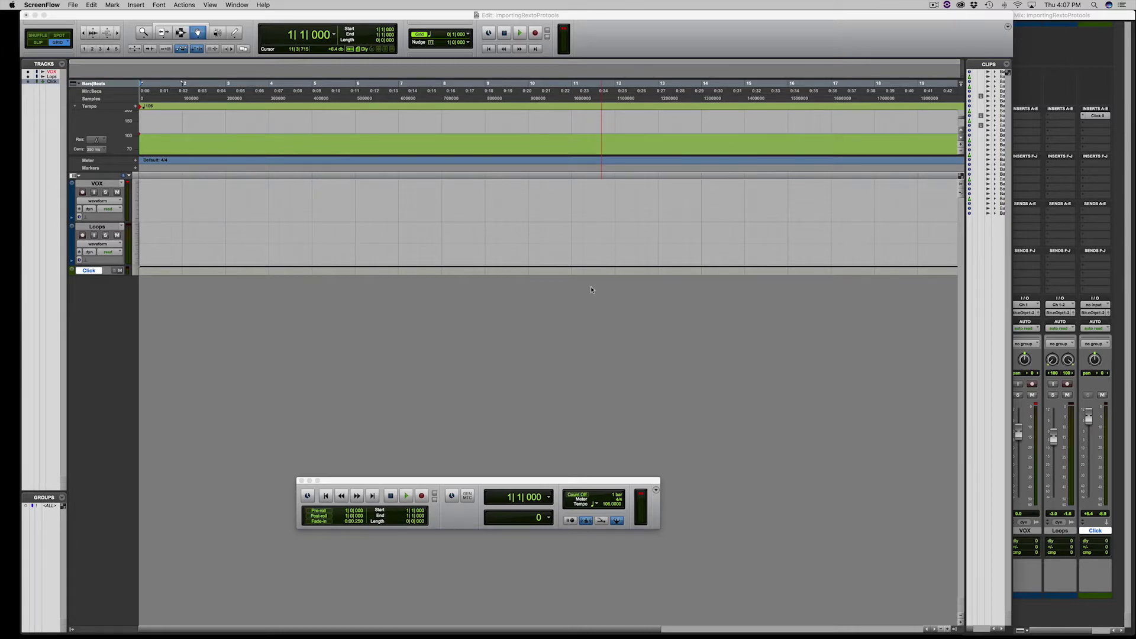
Step: Open a new Soundbase workspace browser and move it to the centre of the screen
left_click(237, 5)
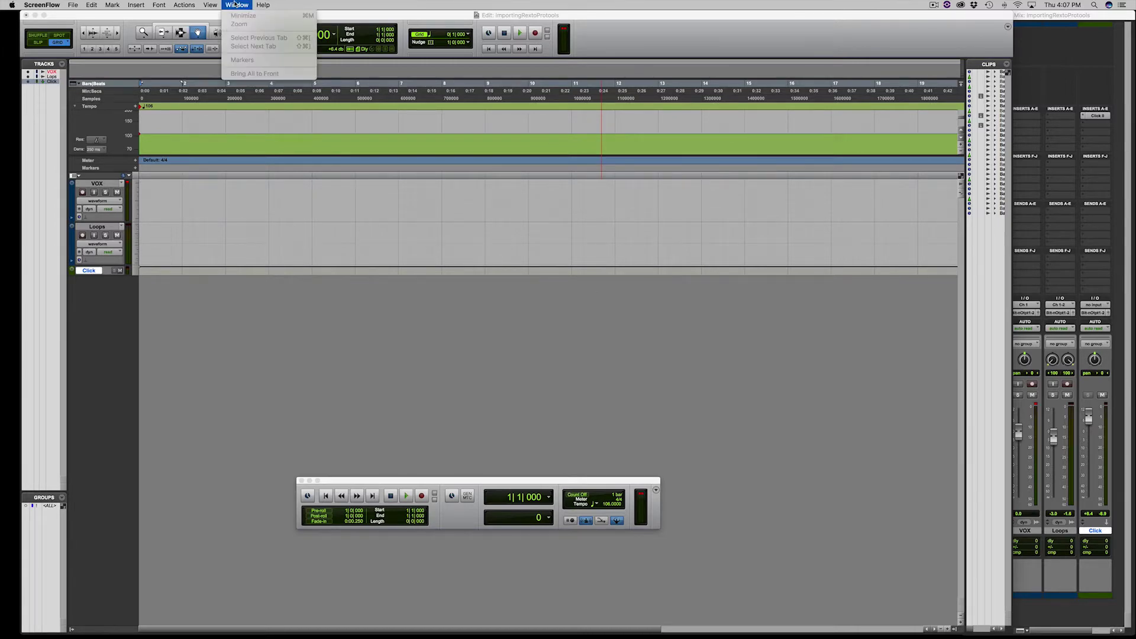
left_click(385, 205)
left_click(301, 4)
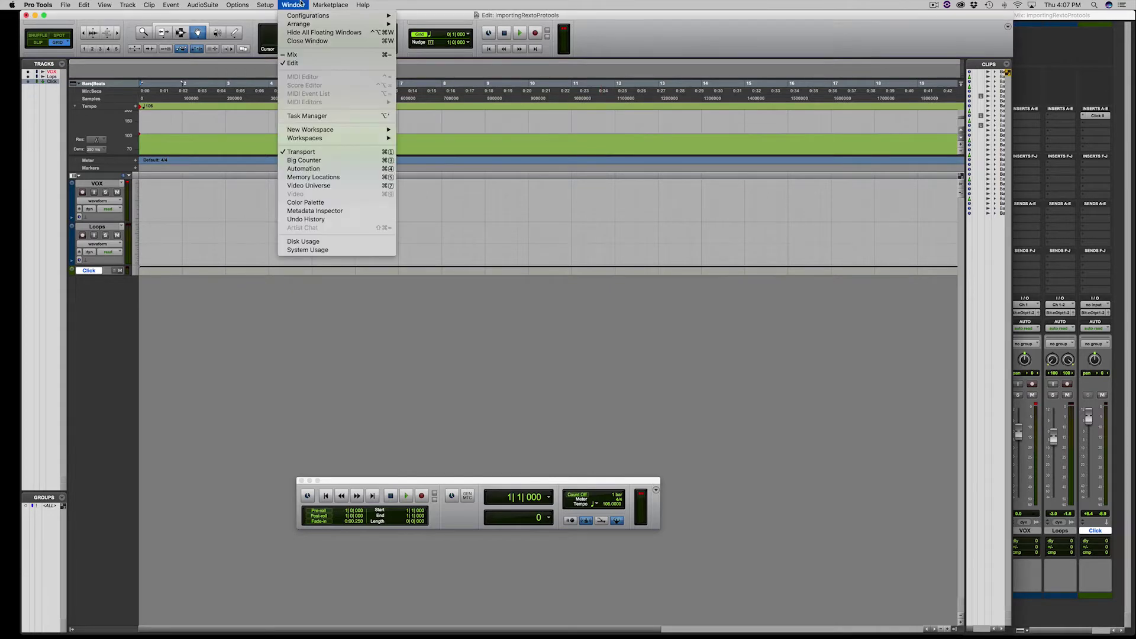
mouse_move(322, 130)
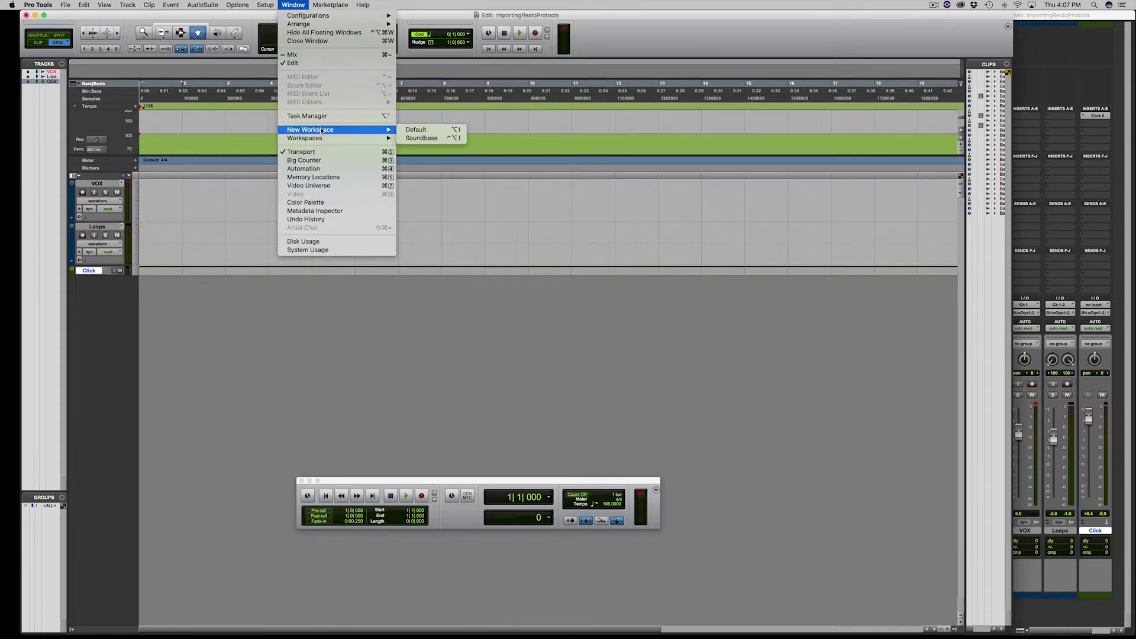
left_click(453, 138)
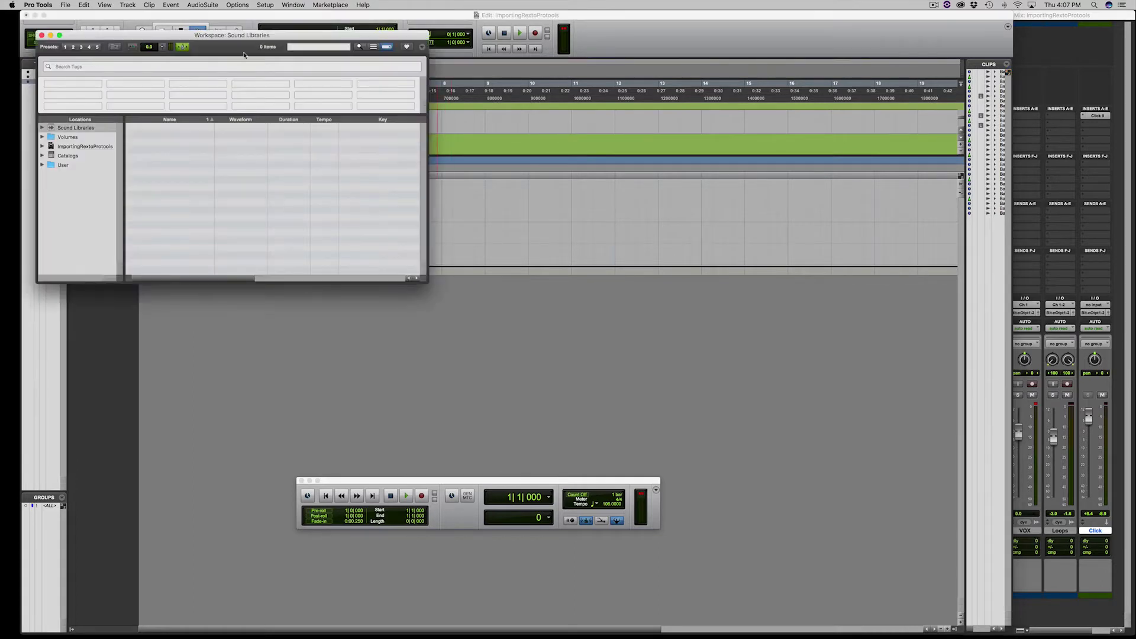
left_click_drag(235, 39, 623, 81)
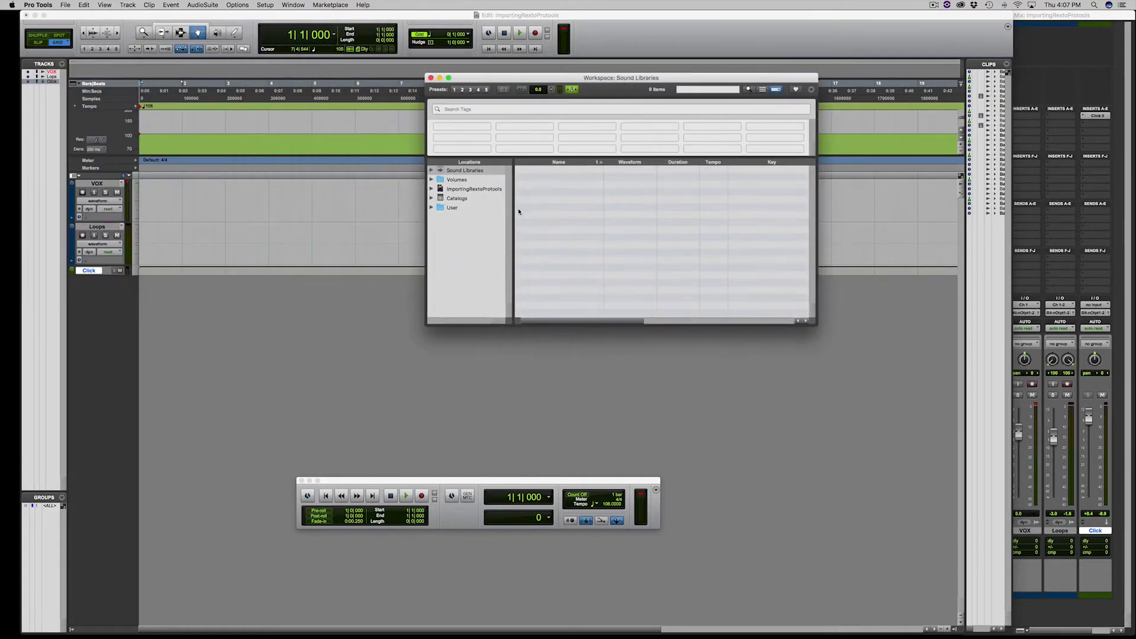
Step: Expand User > Desktop > Baila Loops > Baila Drum Loops > Rex 2 > Baila 2 to list the loops
left_click(431, 208)
left_click(440, 218)
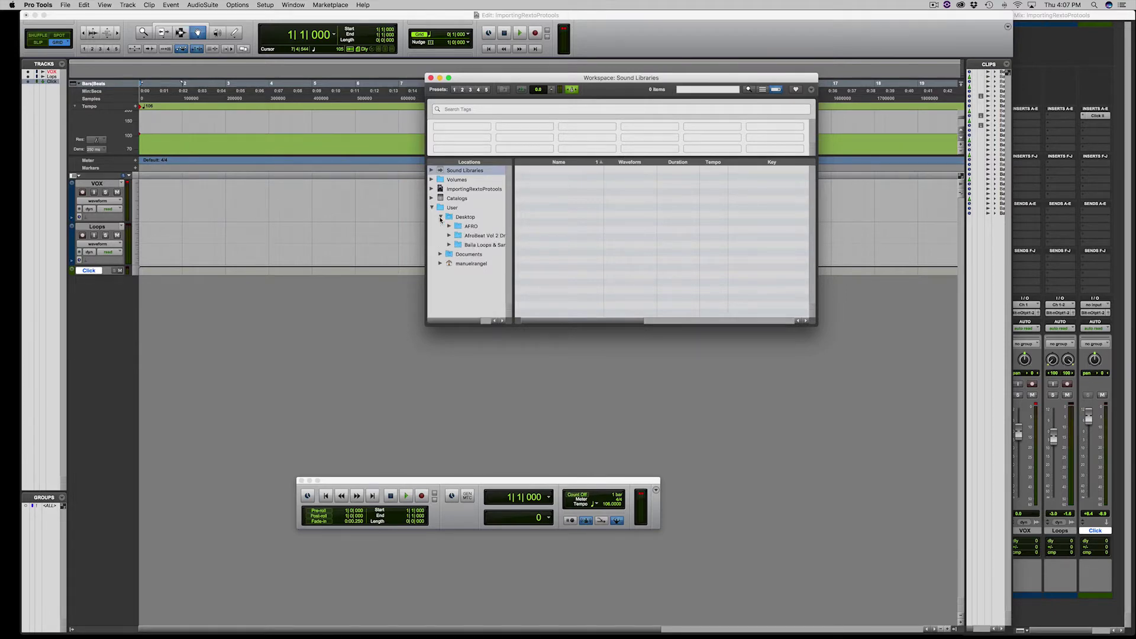
left_click(450, 244)
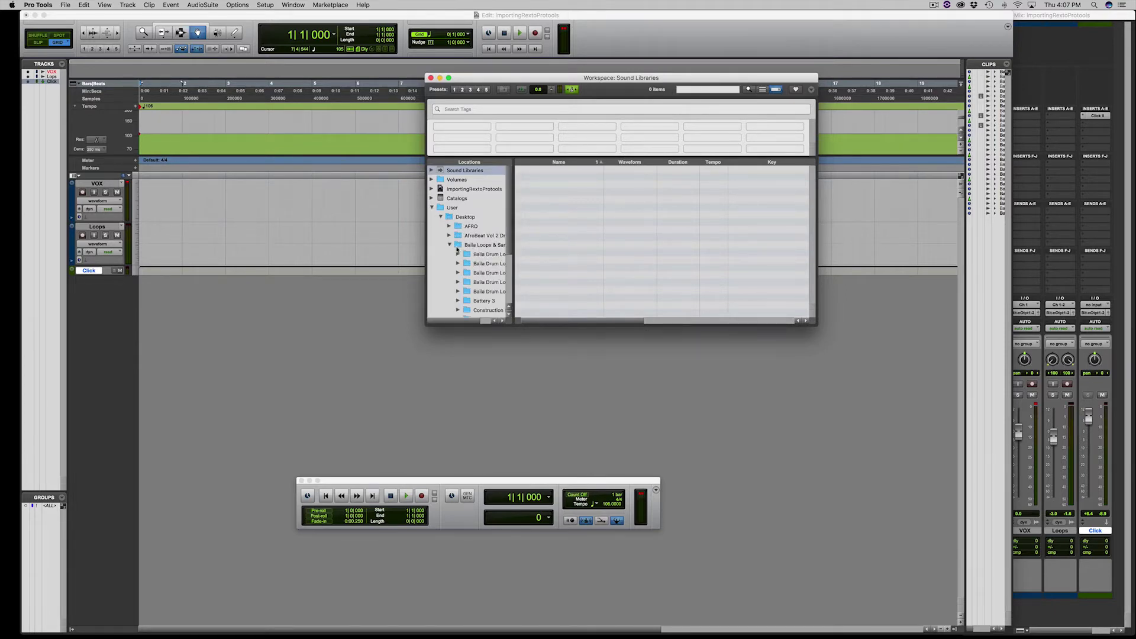
left_click(458, 264)
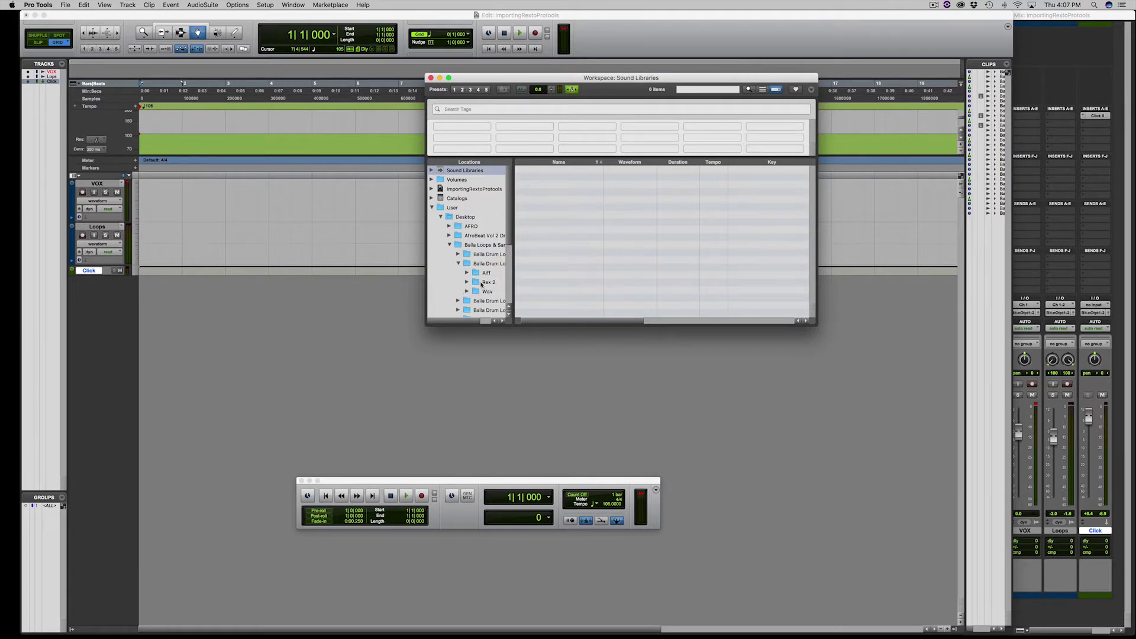
left_click(467, 282)
left_click(486, 291)
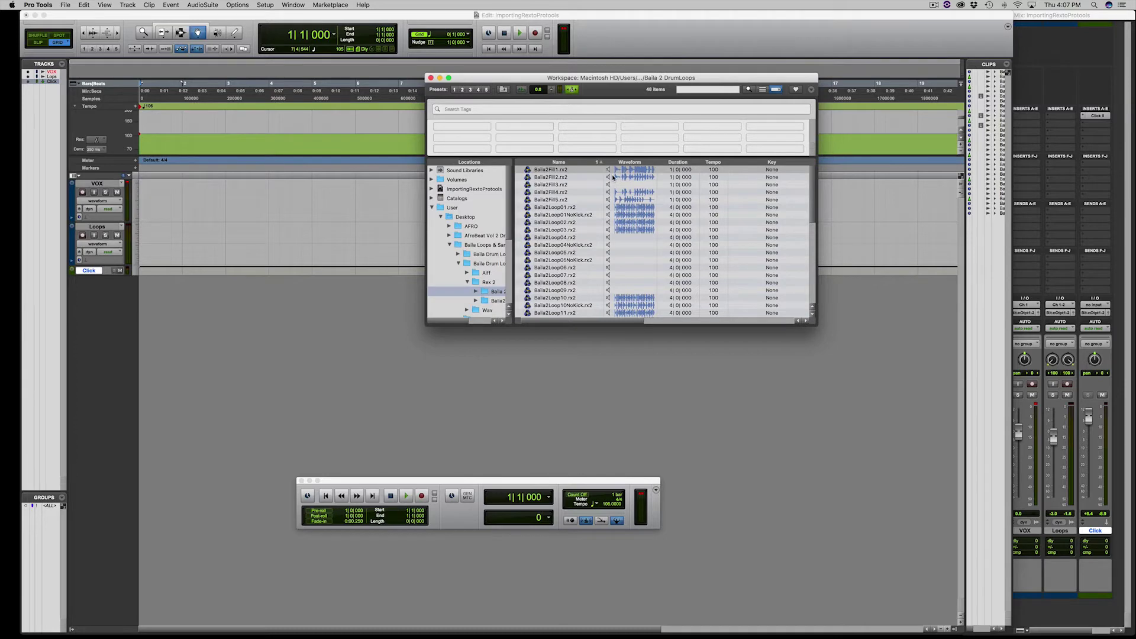
Step: Enable Preview in Context, set the tempo to 107, and audition Baila2Loop02 through Loop04
left_click(571, 90)
left_click(607, 504)
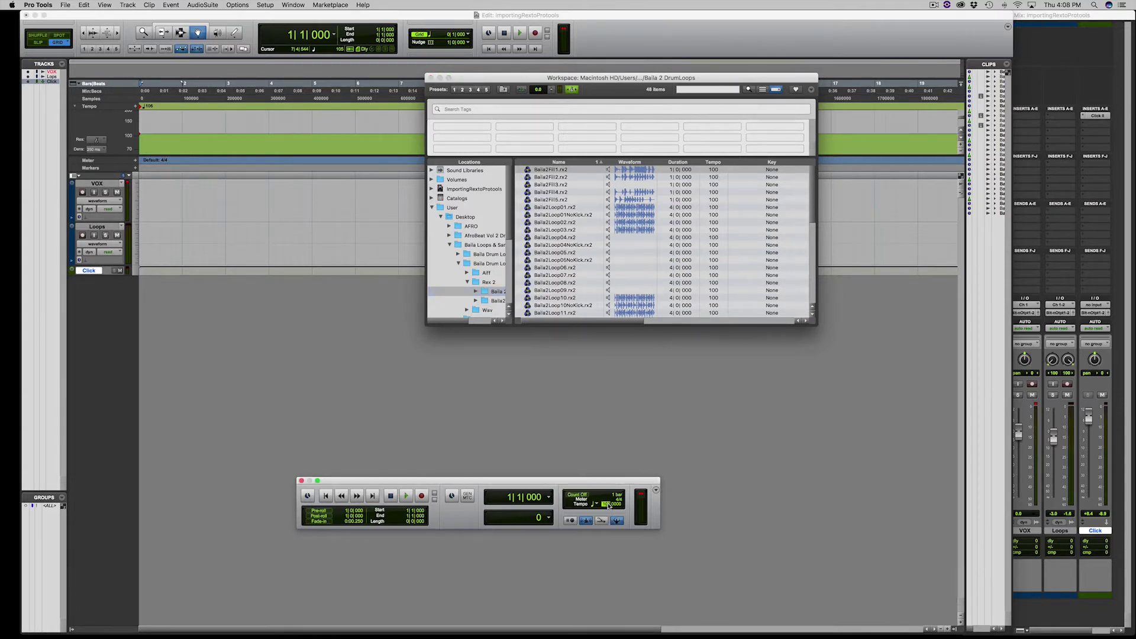
type("107")
key("Return")
left_click(609, 223)
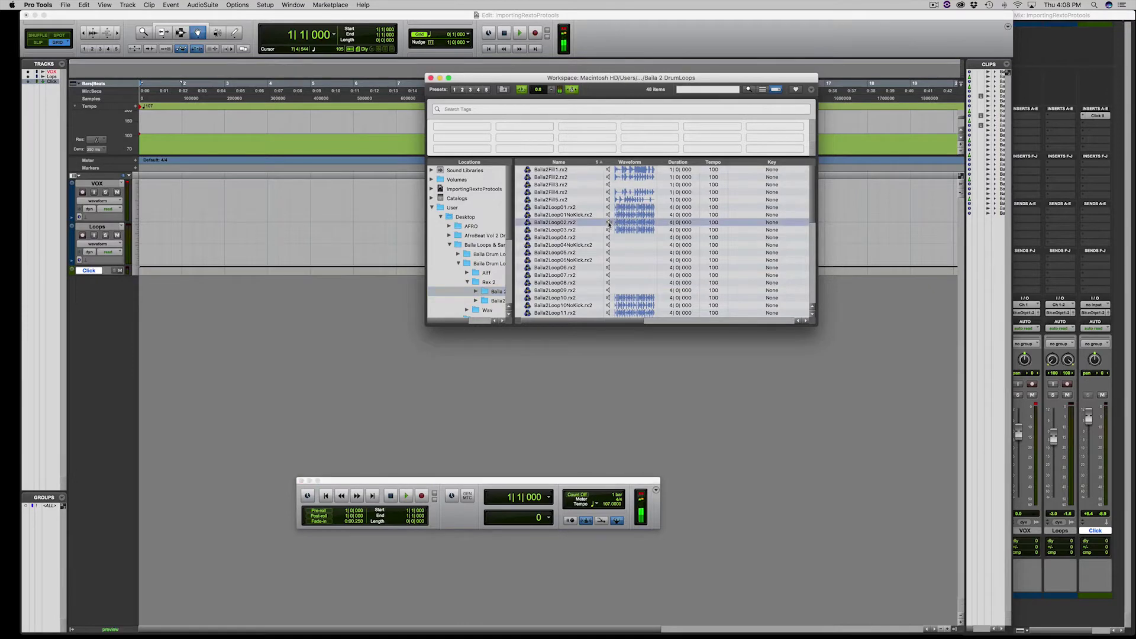
left_click(609, 230)
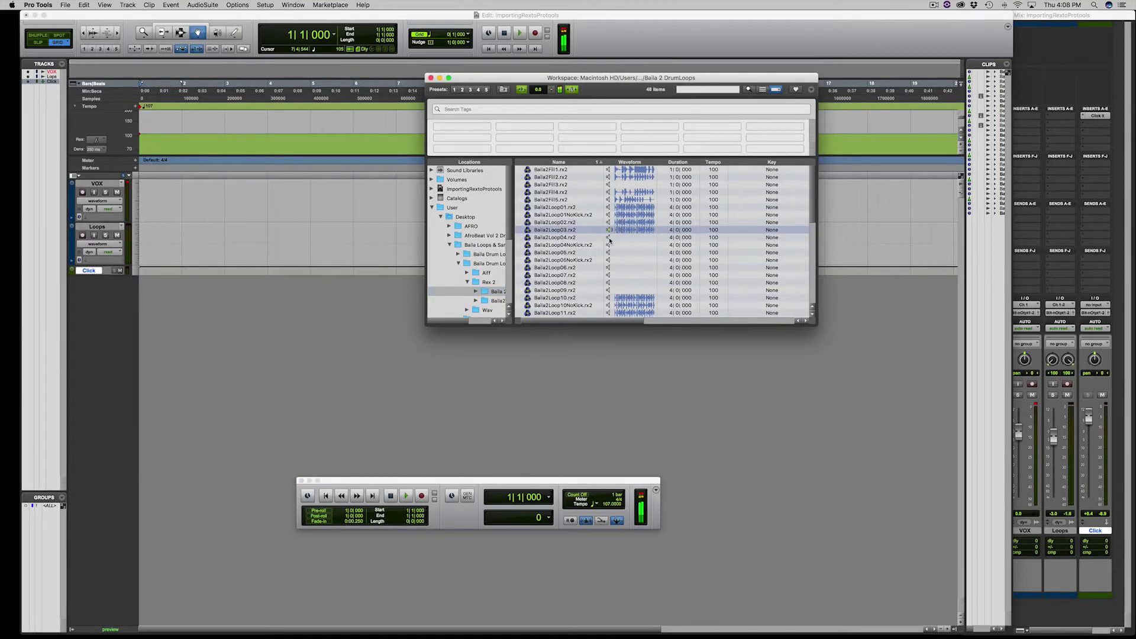
left_click(609, 239)
key("space")
Step: Audition Baila2Loop07 at tempo 110, then set the session tempo to 105 BPM
left_click(606, 505)
type("110")
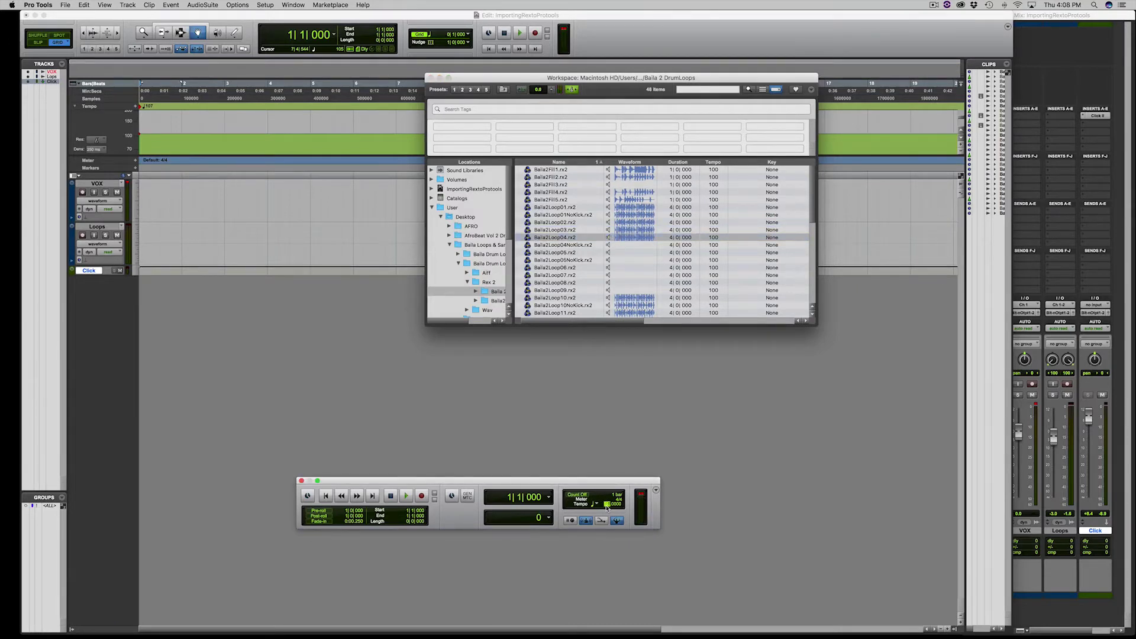
left_click(610, 276)
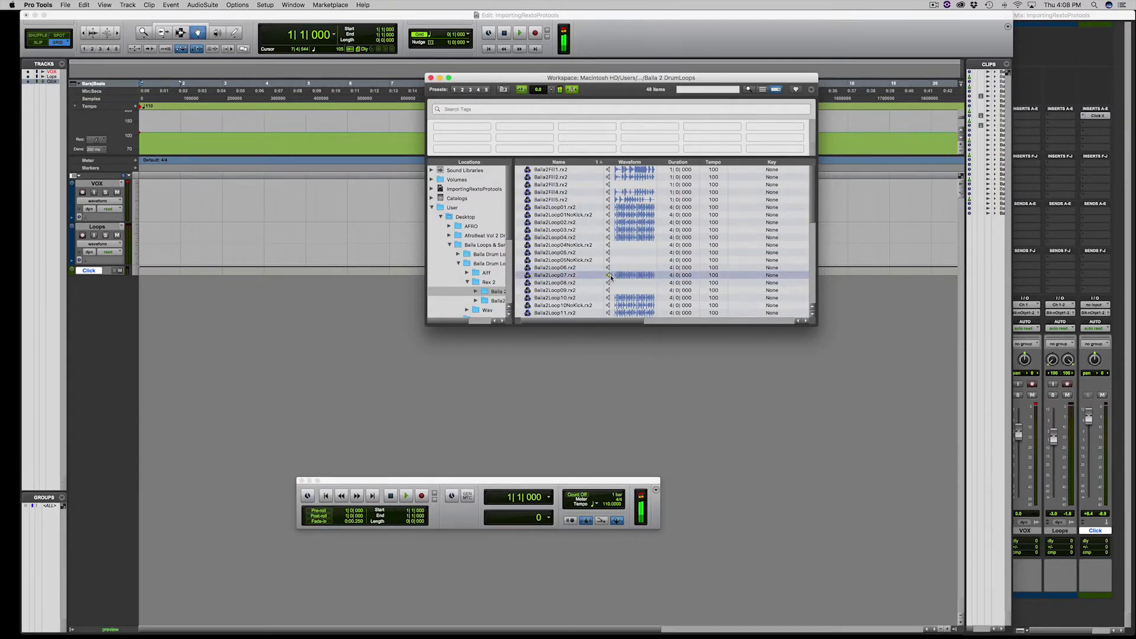
left_click(606, 505)
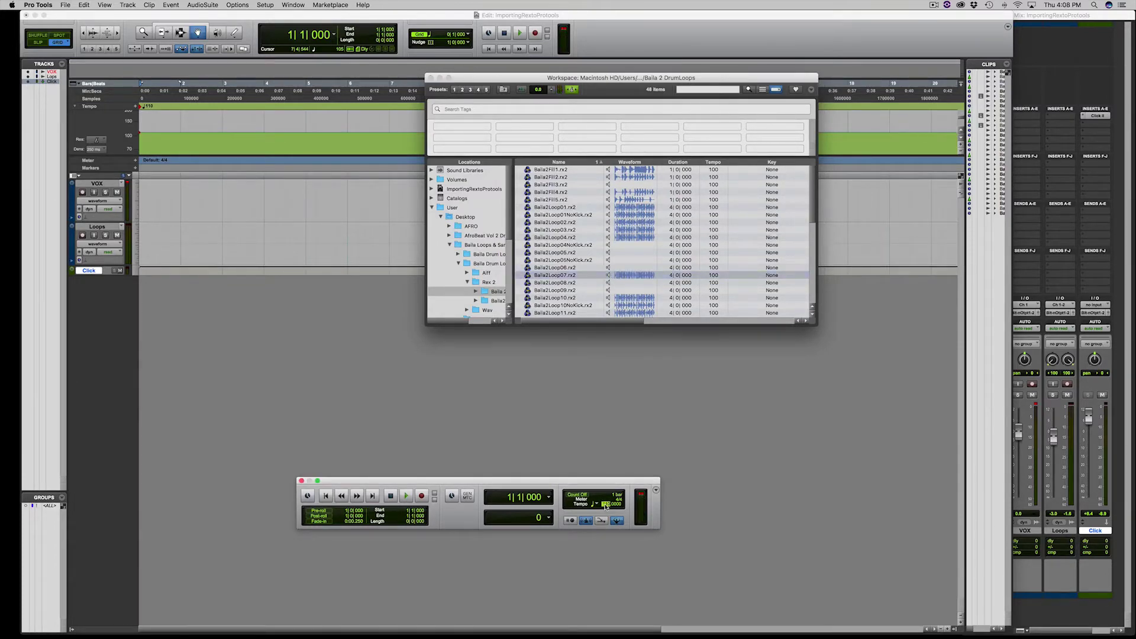
type("105")
key("Return")
Step: Audition Baila2Loop09, Loop10 and Loop11, choose Baila2Loop09, and switch the Edit window to Grid mode
scroll(618, 252, "down", 4)
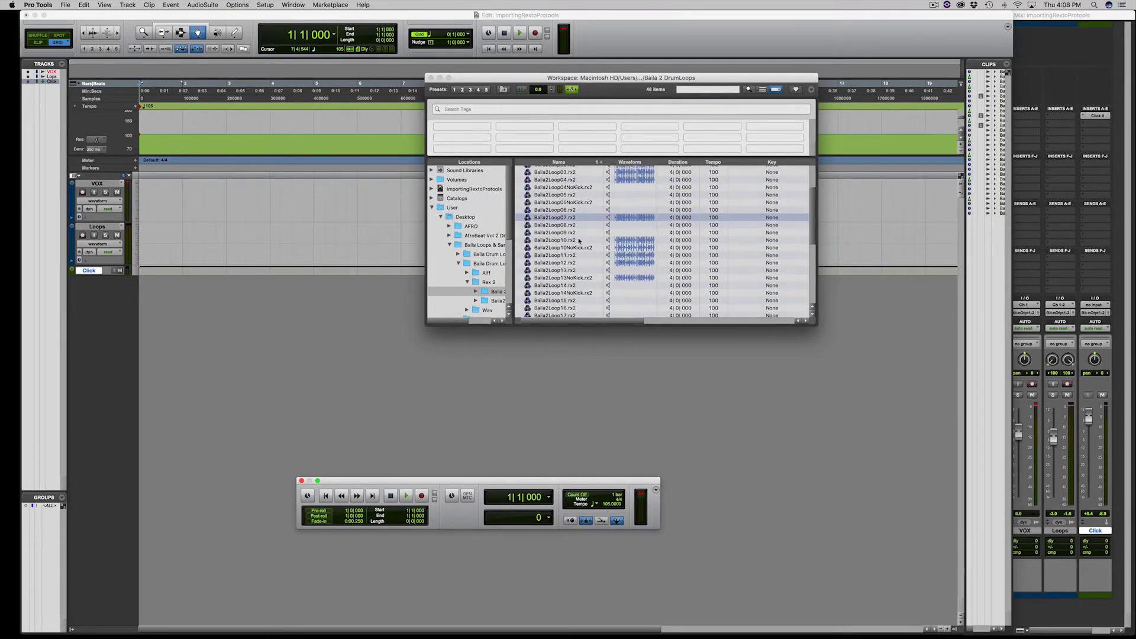
left_click(567, 233)
left_click(607, 233)
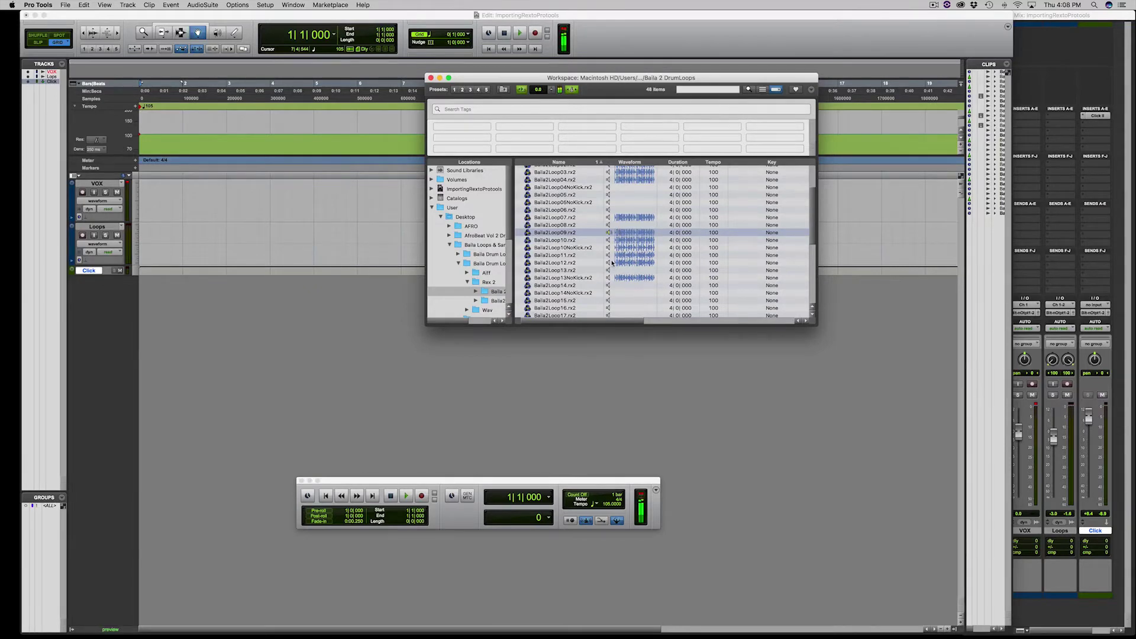
left_click(607, 240)
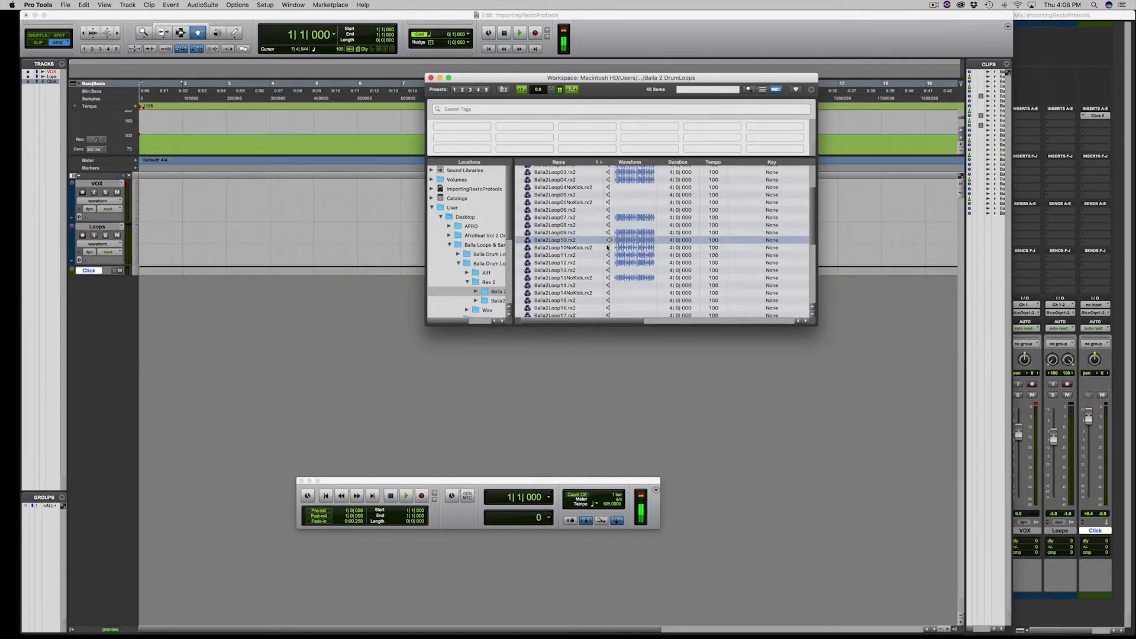
left_click(608, 255)
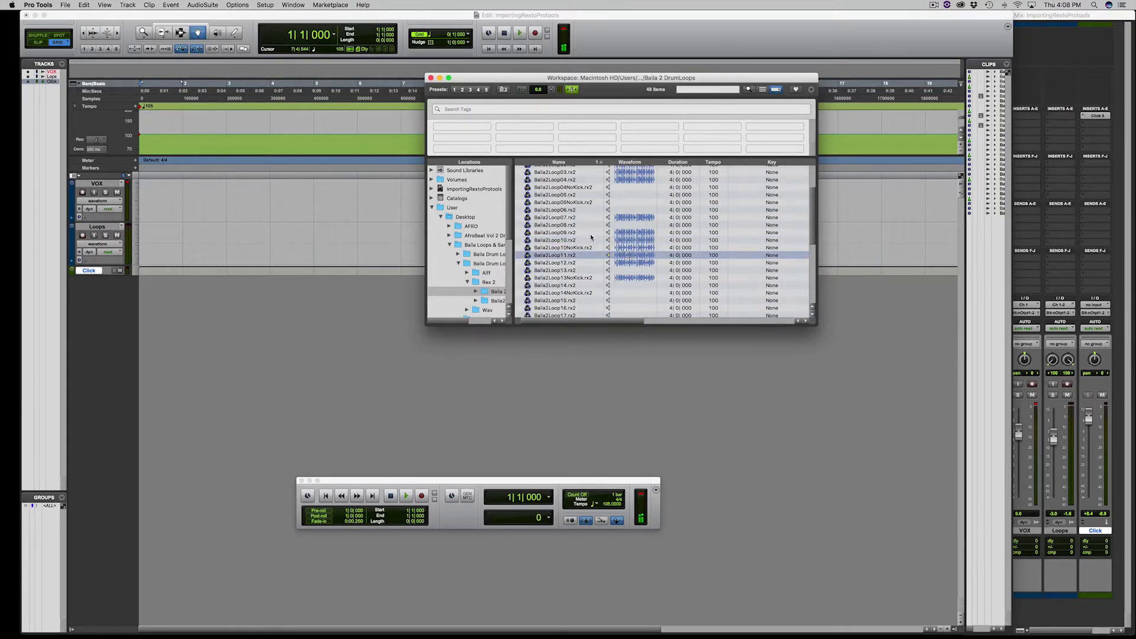
left_click(555, 233)
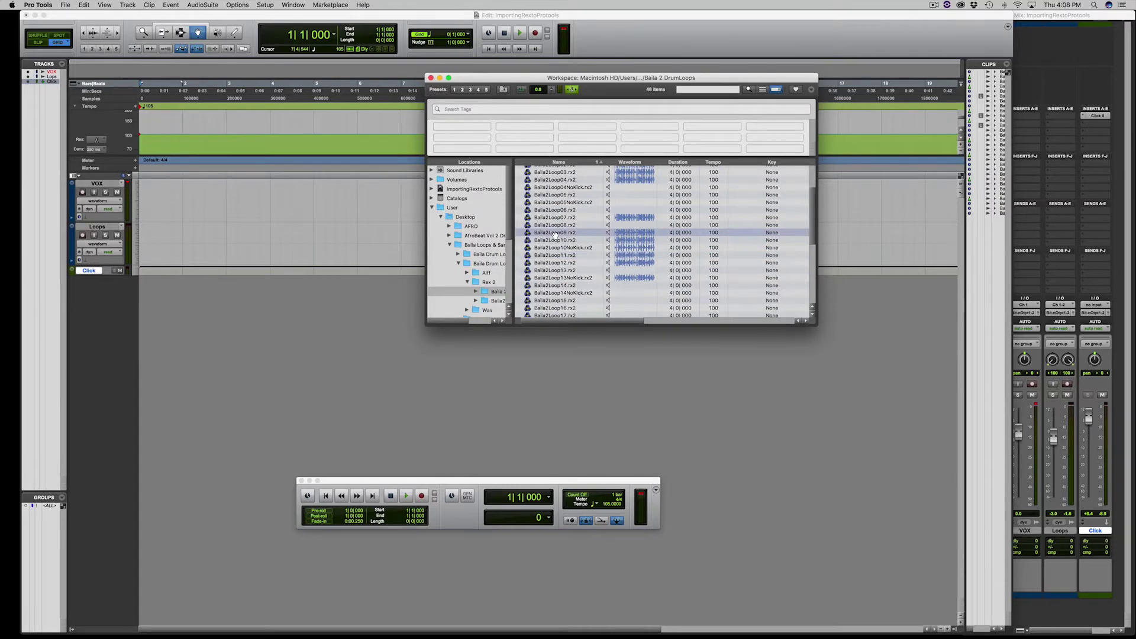
left_click(56, 43)
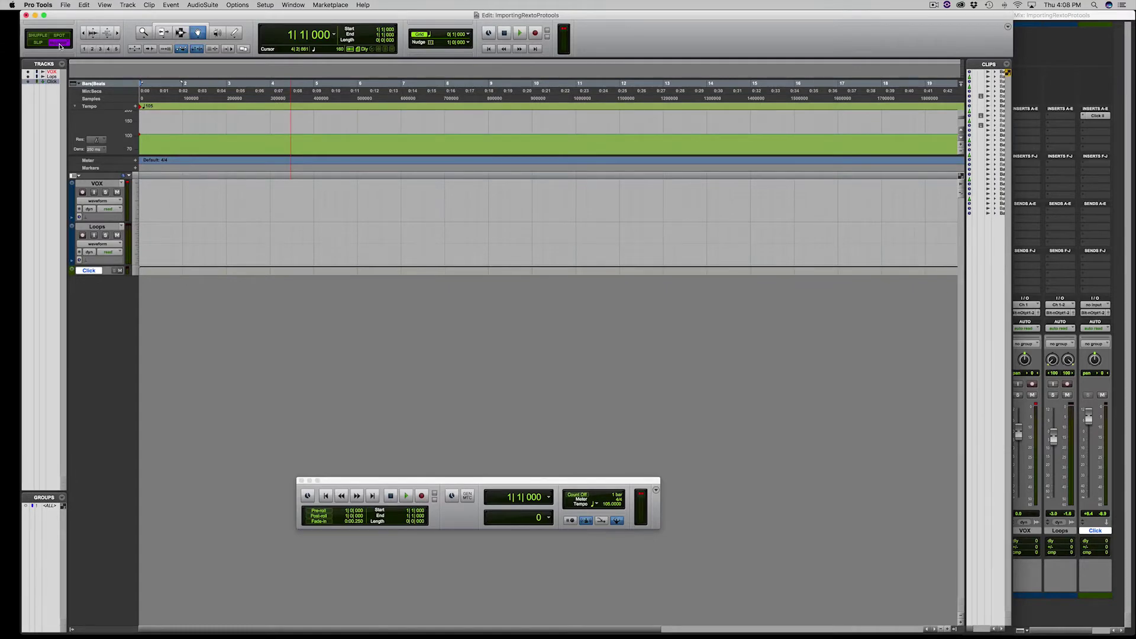
Step: Switch to Absolute Grid, keeping the grid at a 1/4 note and the nudge at 1 bar
left_click(59, 46)
left_click(426, 36)
left_click(418, 35)
left_click(418, 35)
left_click(430, 37)
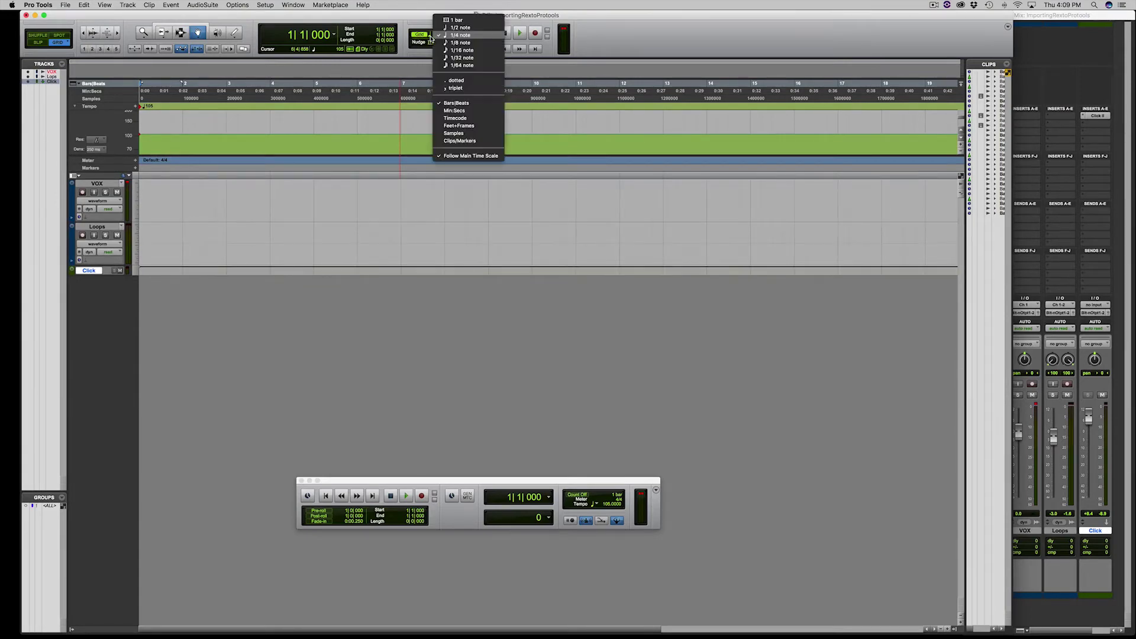
left_click(461, 38)
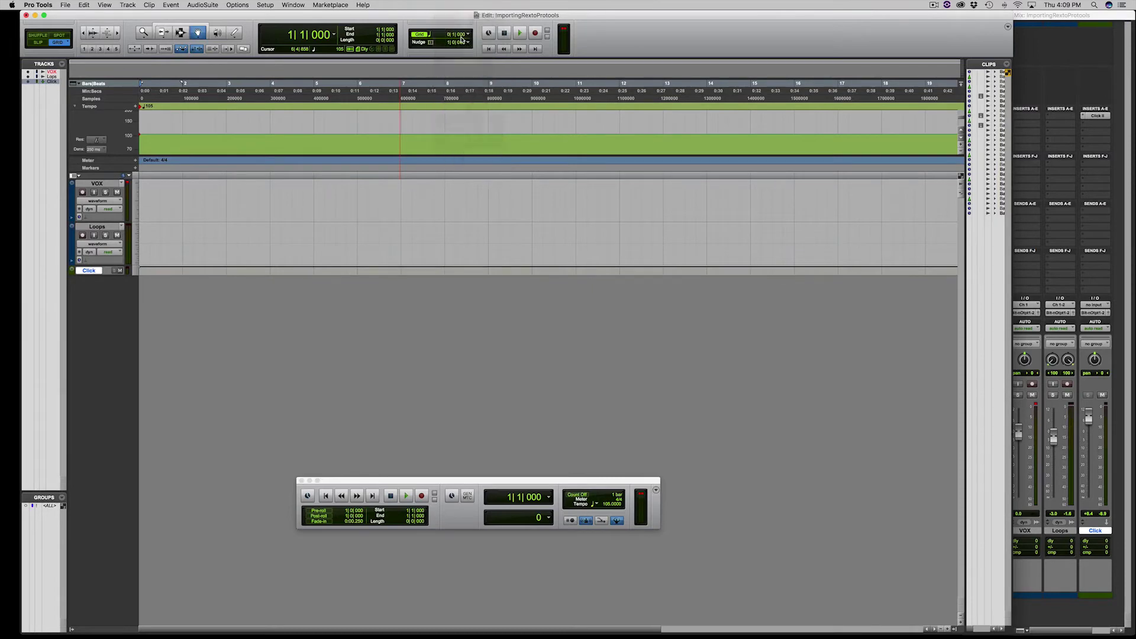
left_click(422, 45)
left_click(433, 45)
left_click(293, 6)
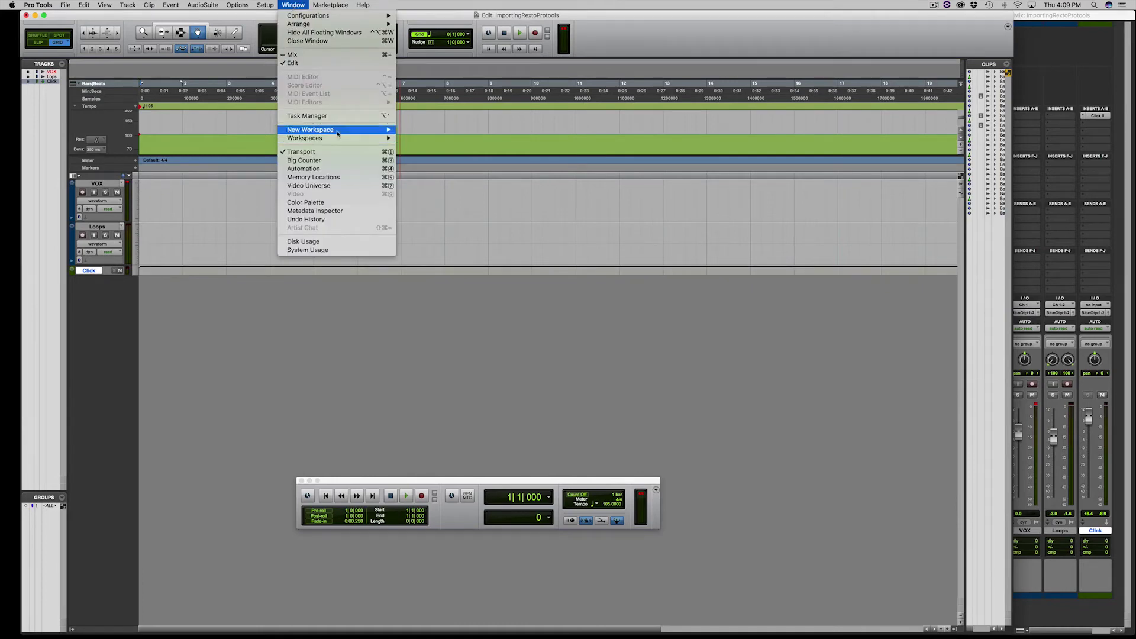
Step: Open a new Soundbase workspace, centre it, and expand User > Desktop > Baila Loops > Rex 2
mouse_move(335, 133)
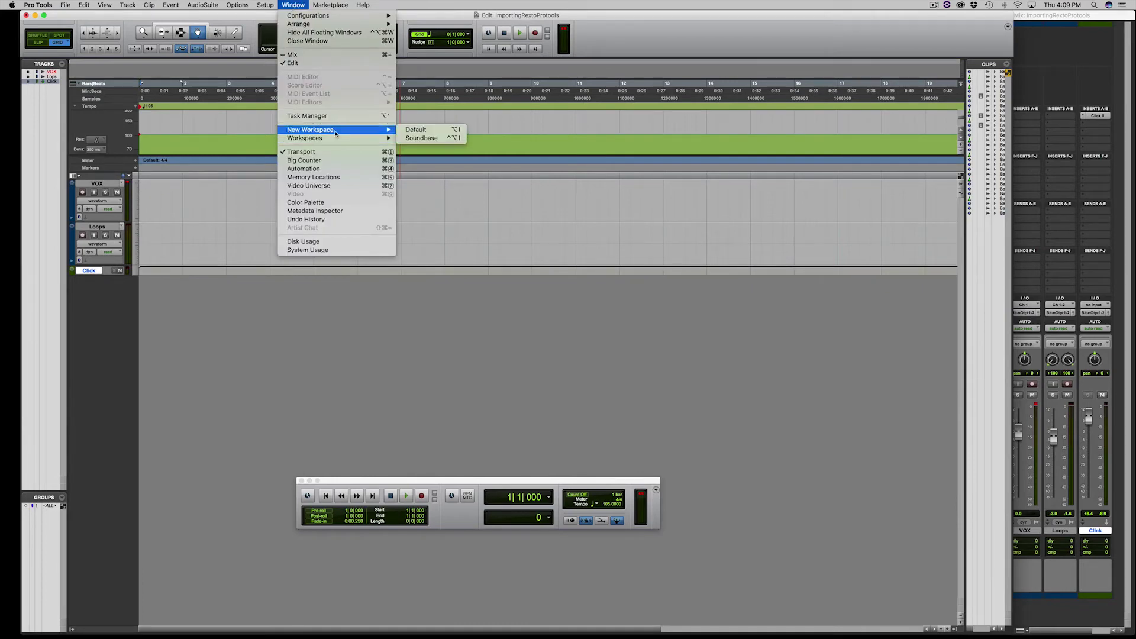
left_click(404, 137)
left_click_drag(238, 48, 597, 83)
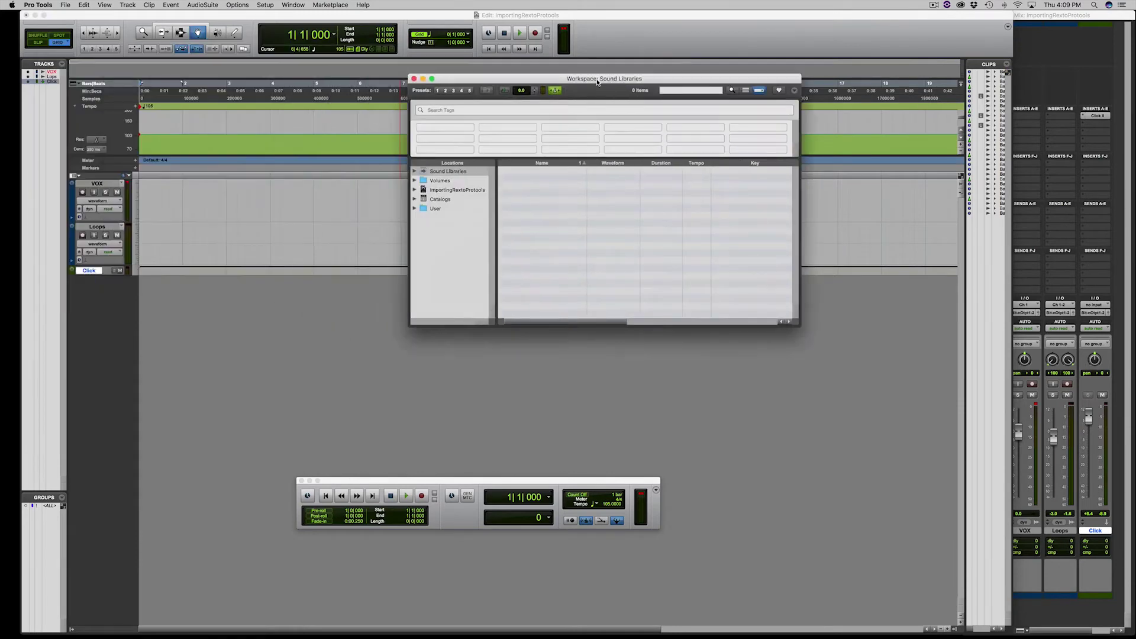
left_click(414, 209)
left_click(424, 218)
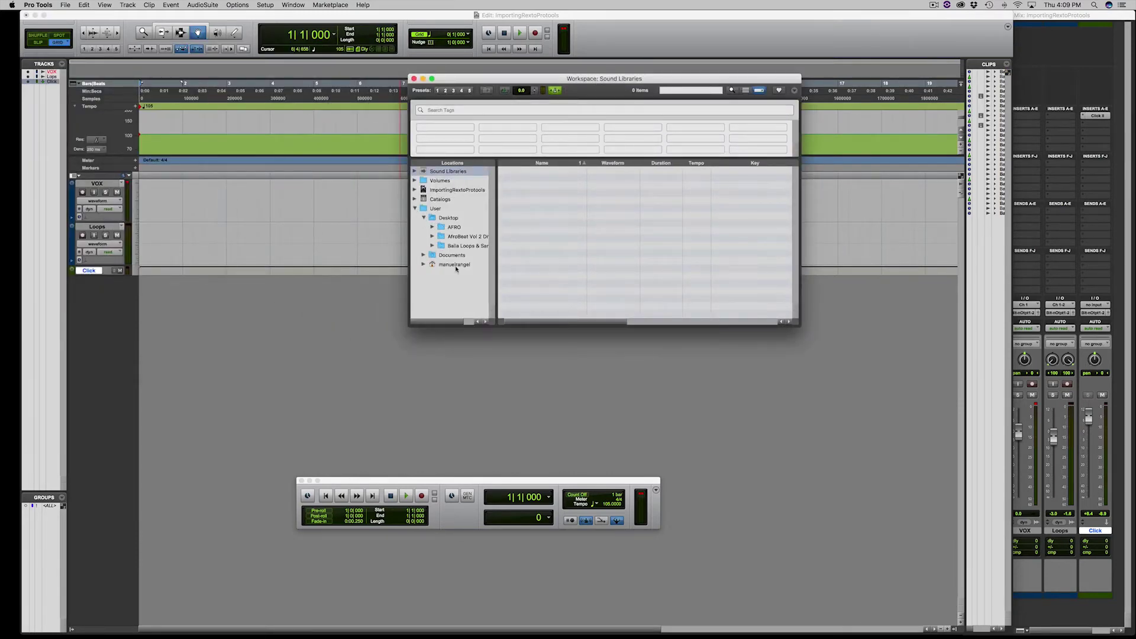
left_click(432, 246)
left_click(442, 265)
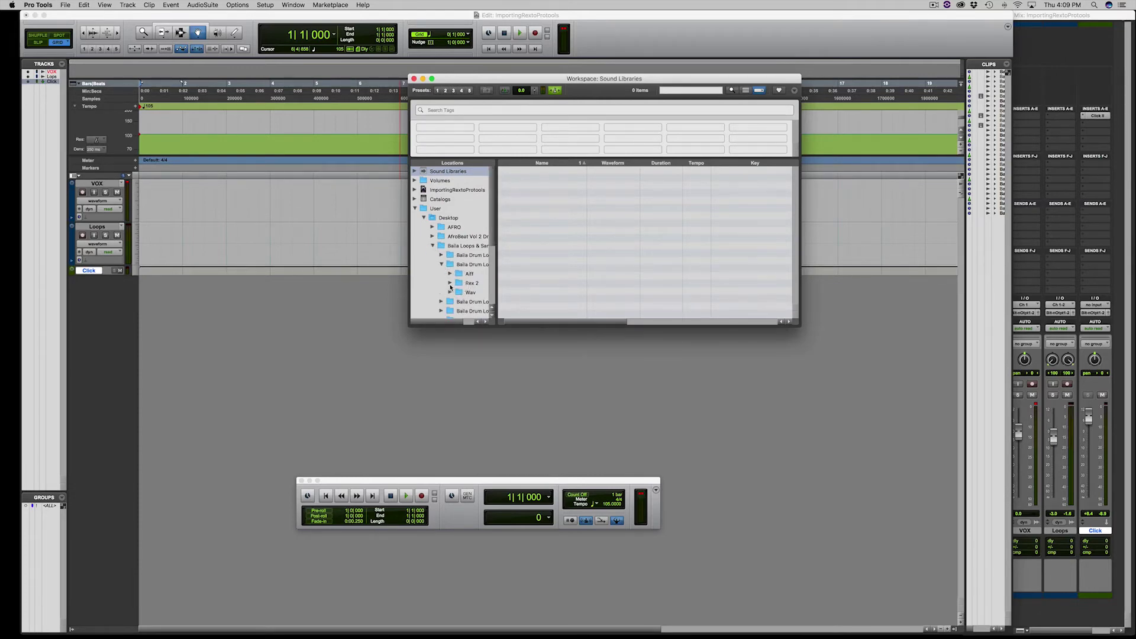
left_click(451, 283)
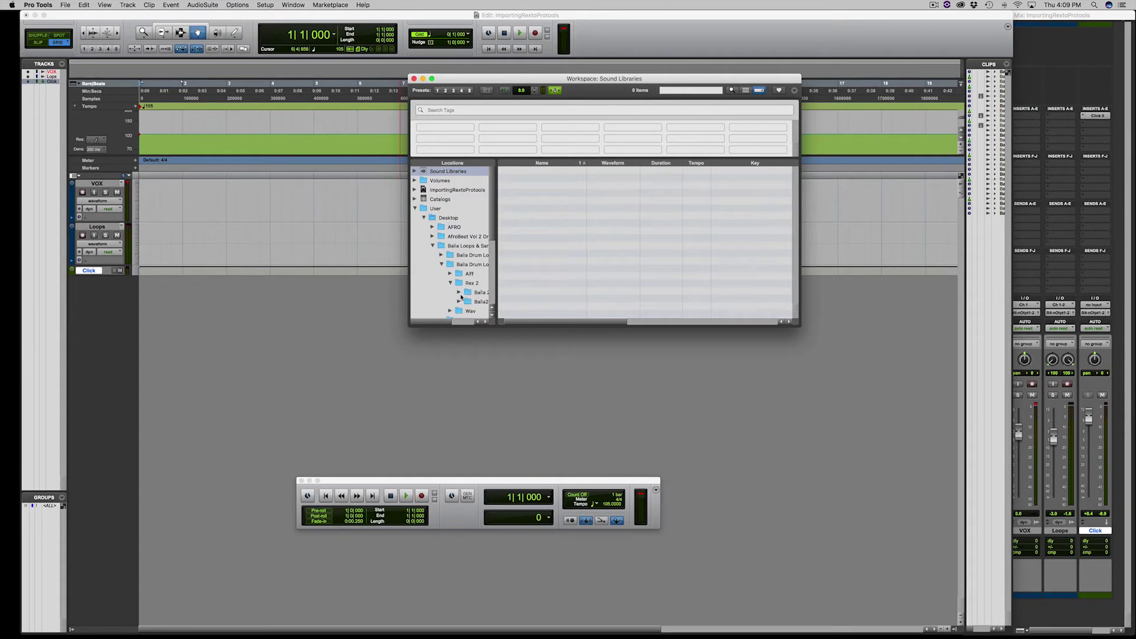
left_click(468, 292)
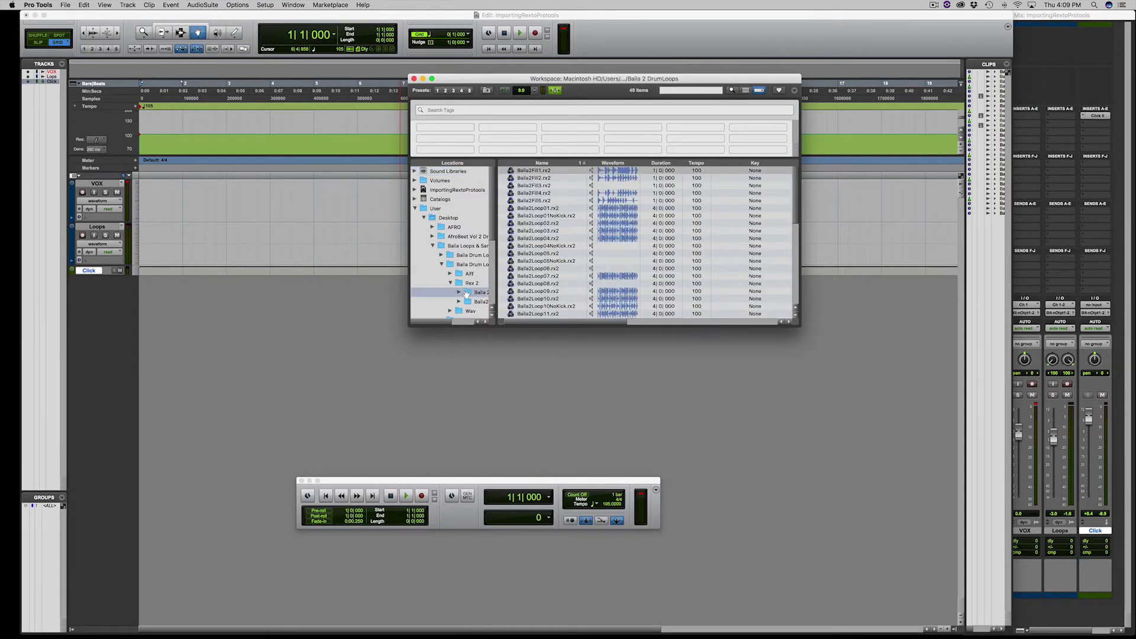
Step: Drag Baila2Loop09.rx2 onto the Loops track at bar 1
scroll(584, 256, "down", 2)
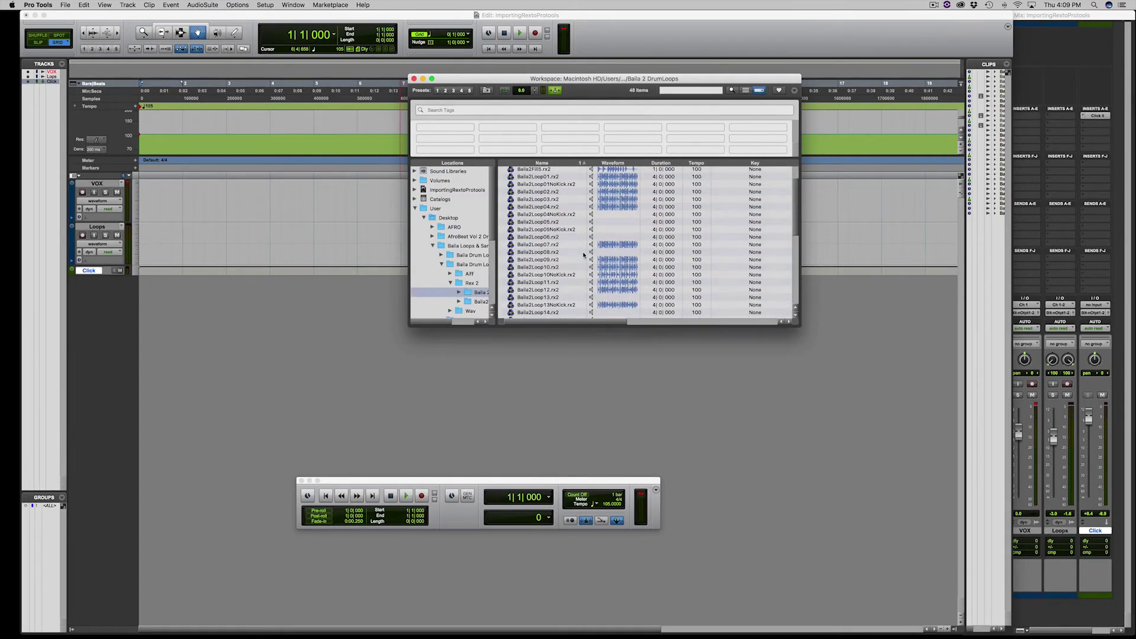
scroll(580, 255, "down", 1)
left_click(539, 252)
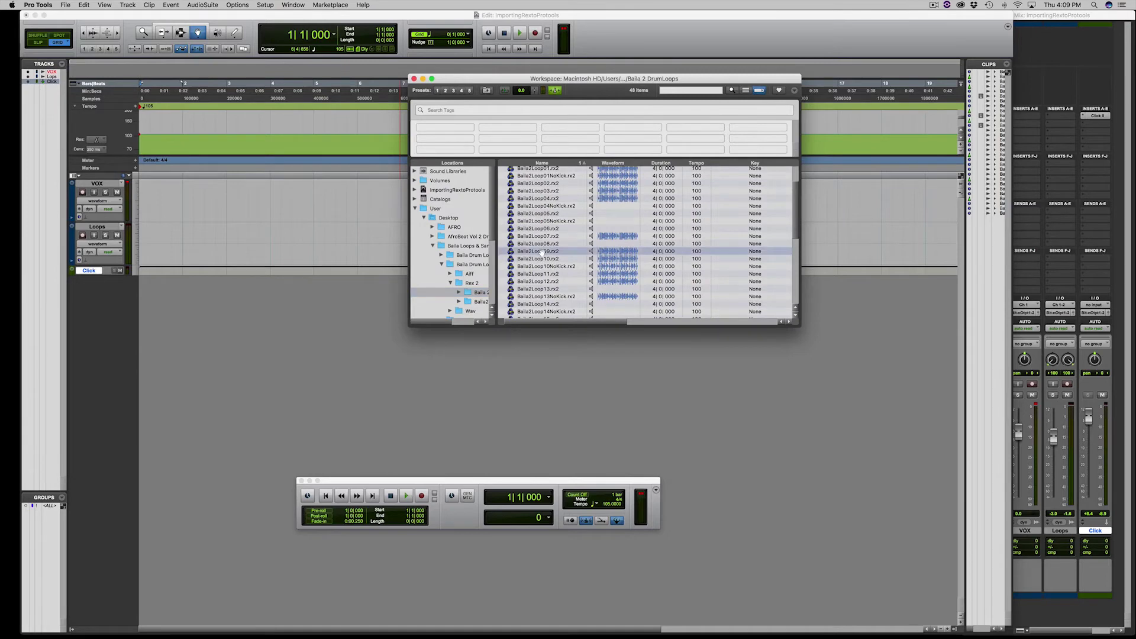
scroll(542, 256, "up", 1)
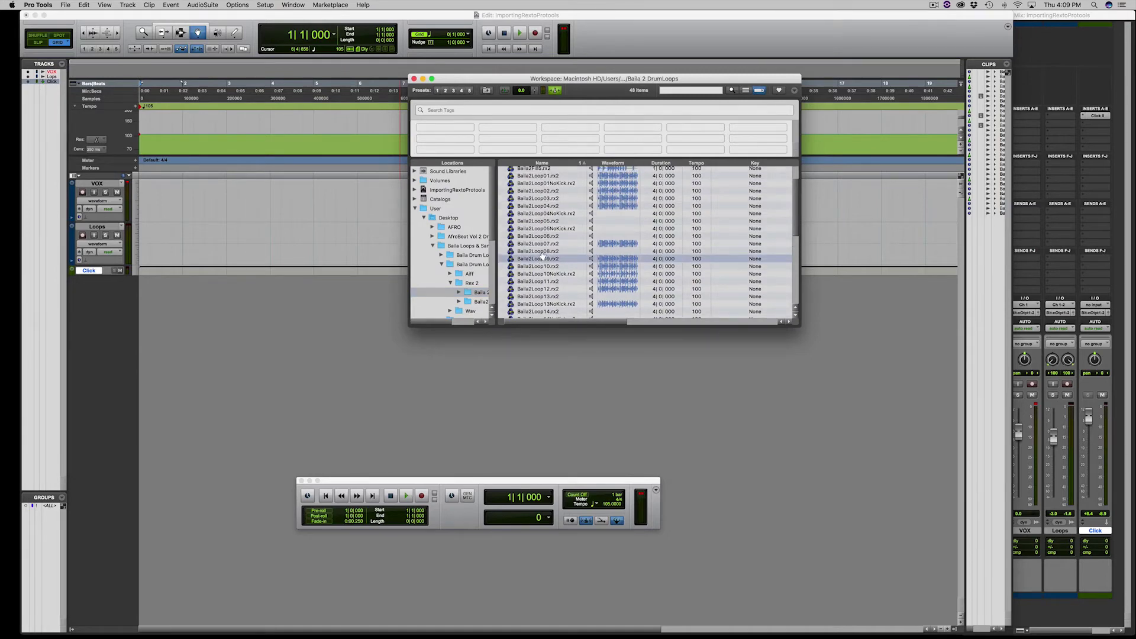
left_click_drag(541, 256, 140, 247)
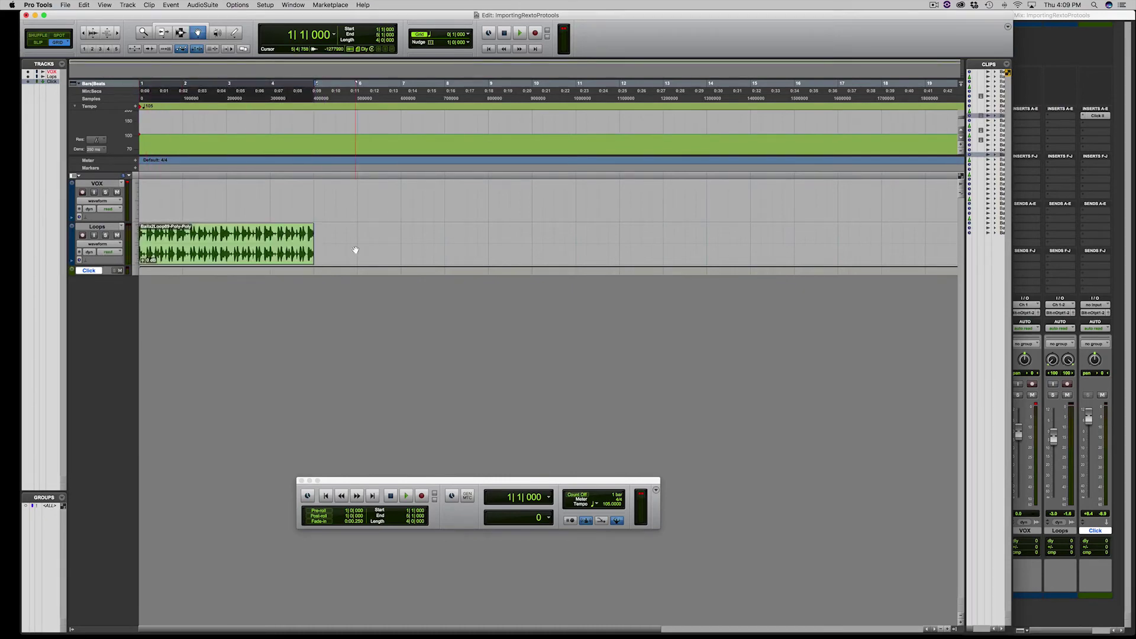
Step: Duplicate the loop clip so three copies span bars 1 to 13, play it, then return to zero
left_click(280, 244)
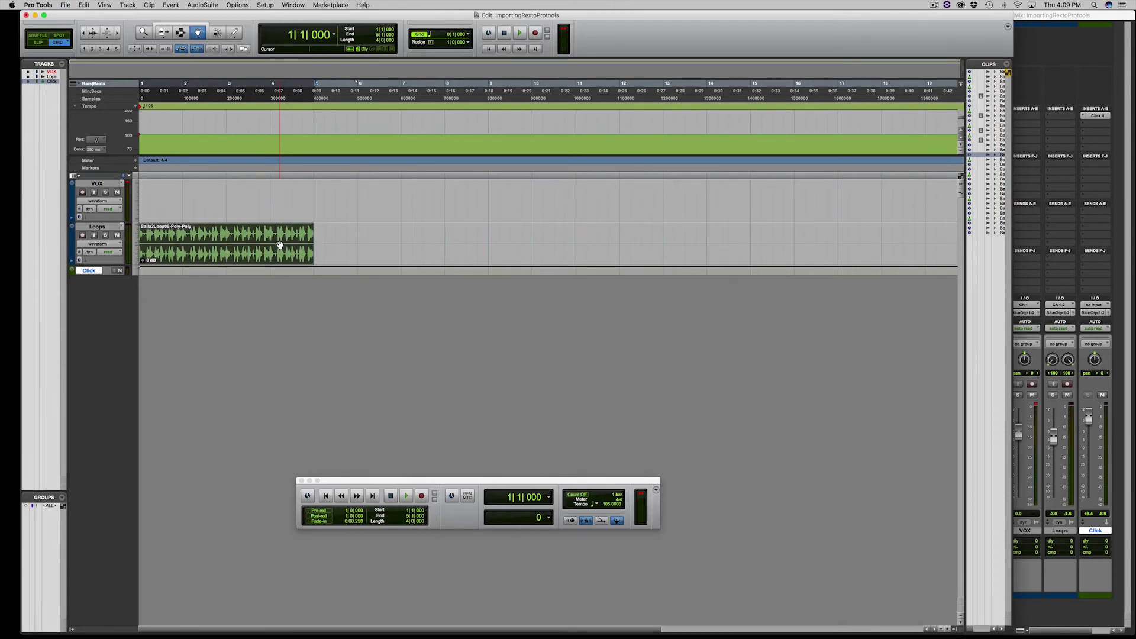
key("super+d")
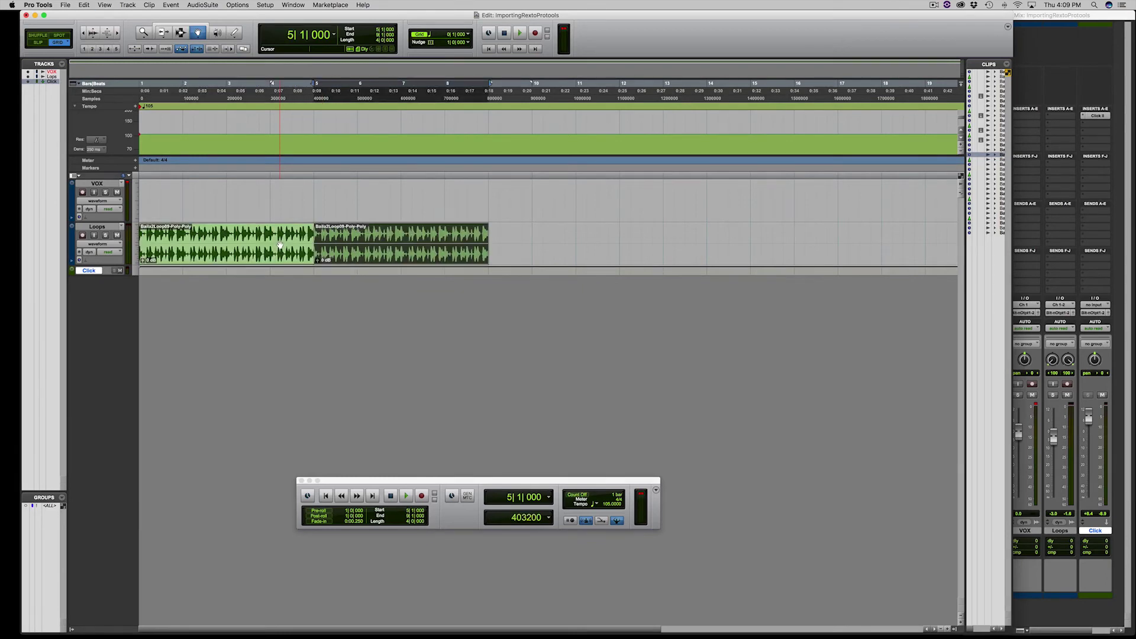
key("super+d")
key("super+d")
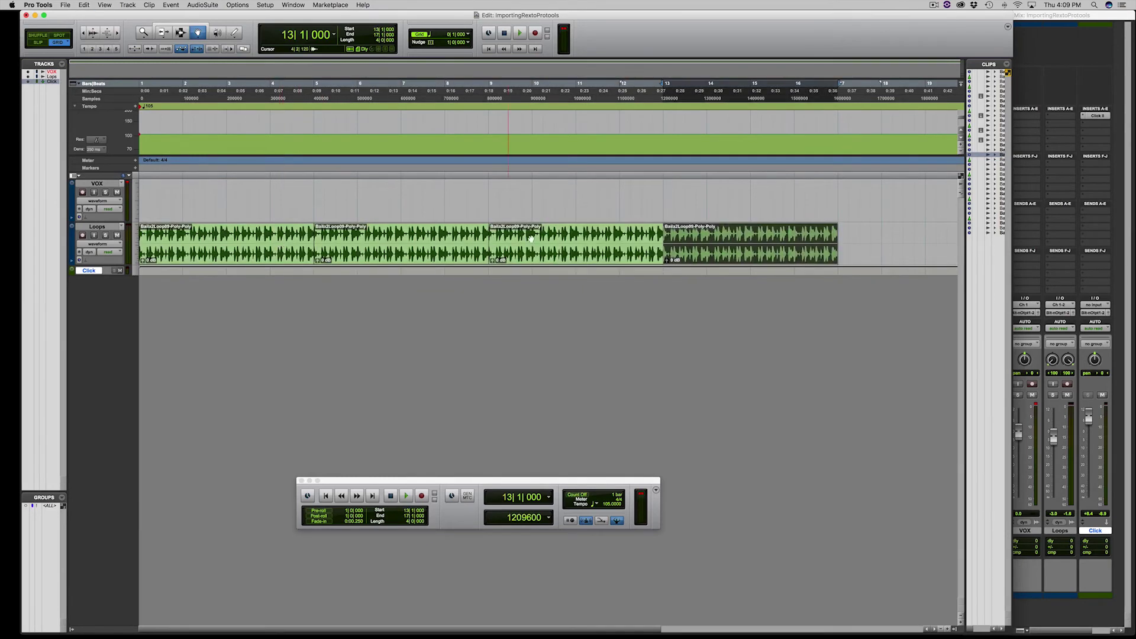
key("Delete")
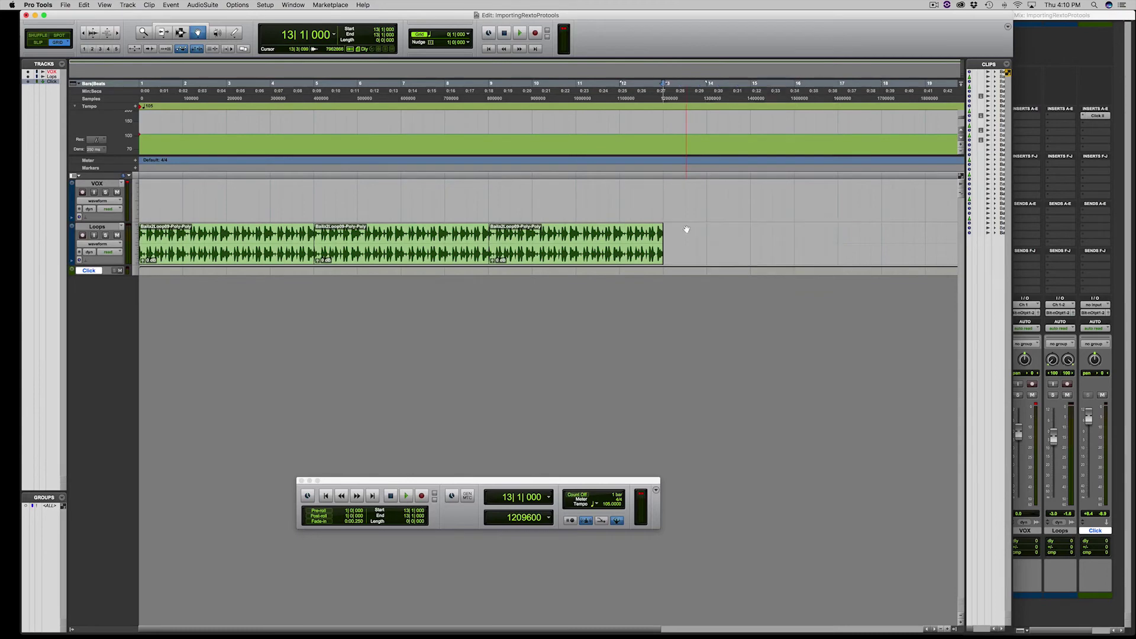
key("space")
key("space")
left_click(488, 49)
left_click(489, 49)
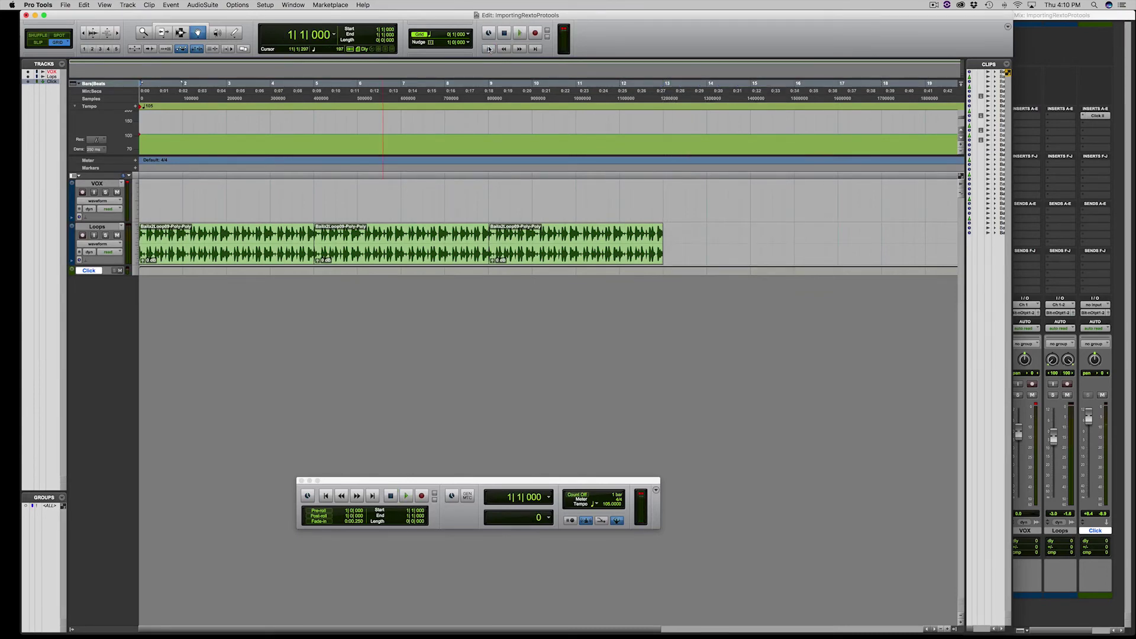
key("space")
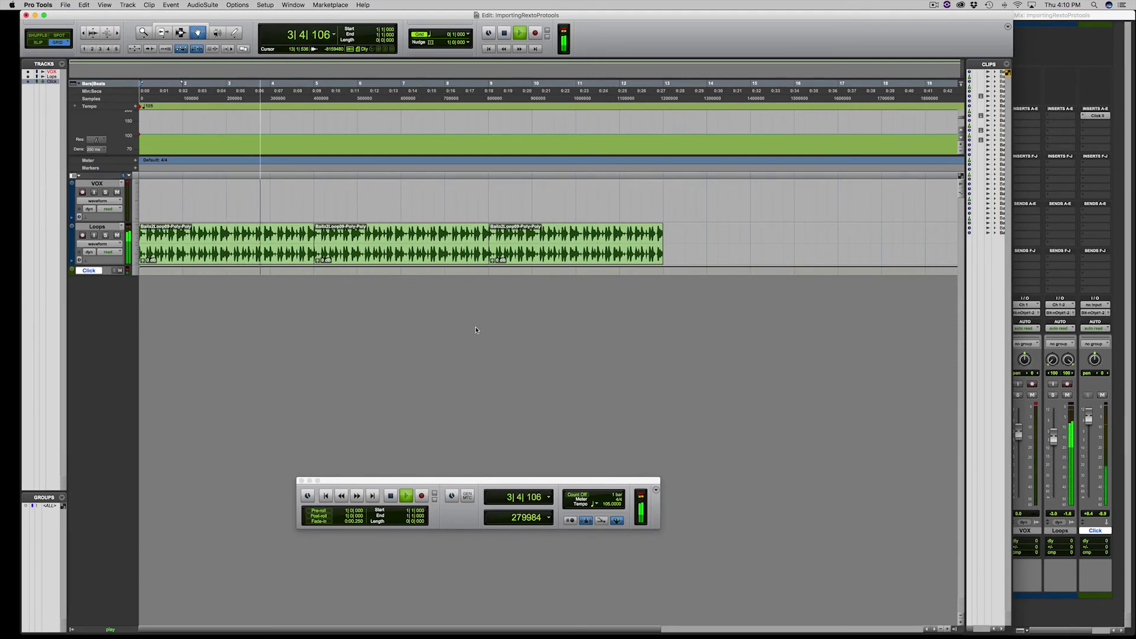
left_click(117, 236)
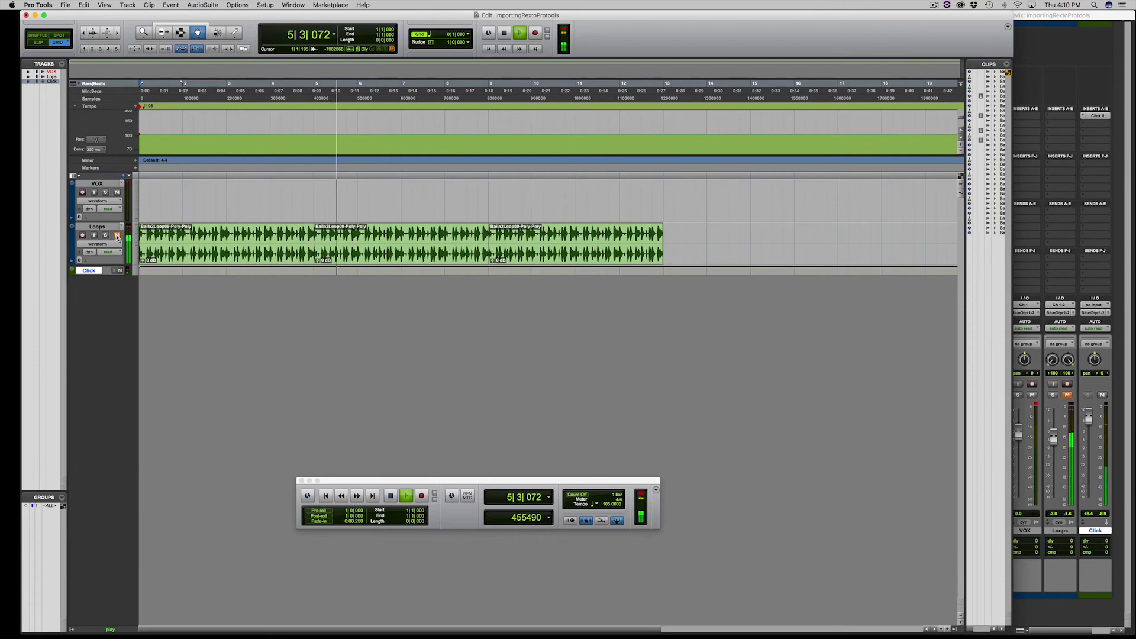
left_click(118, 236)
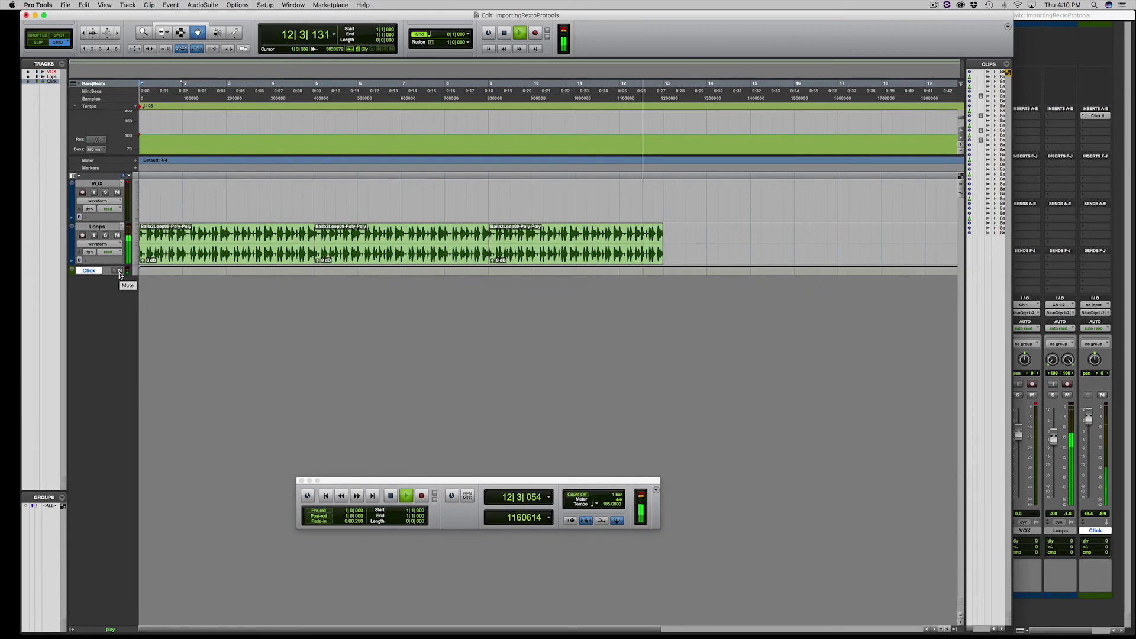
key("space")
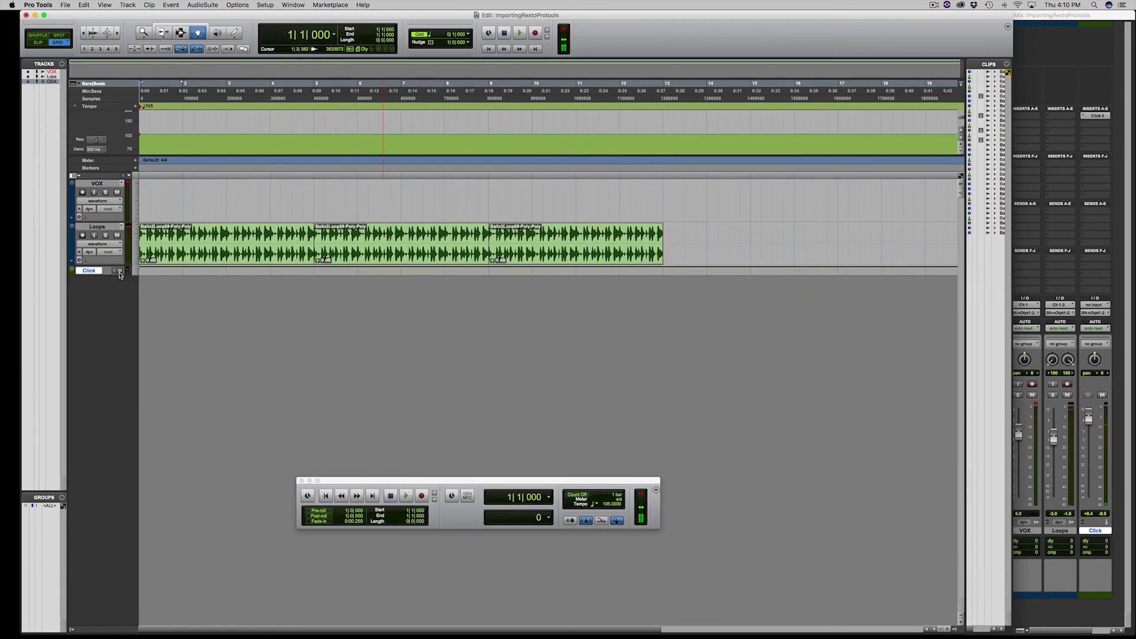